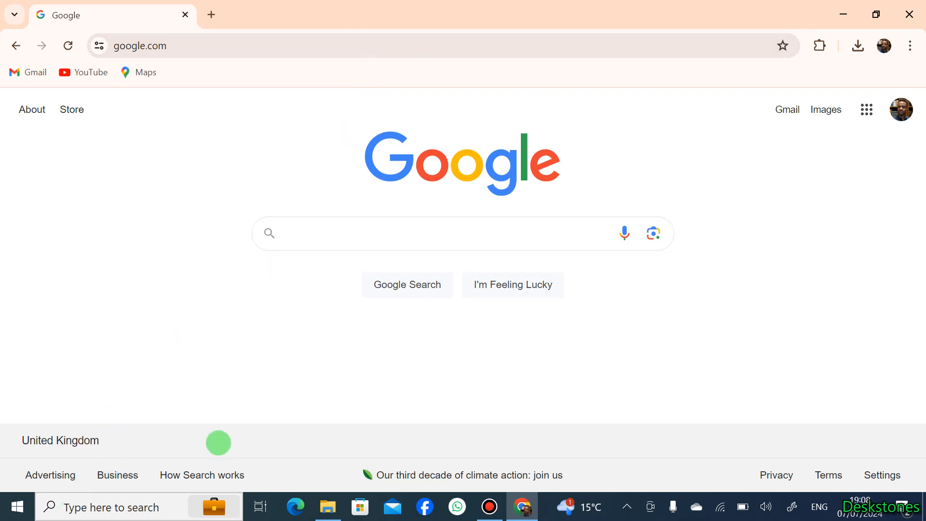
# Search the computer for Visual Studio and Visual Studio Code, and dismiss the search
pyautogui.click(27, 510)
pyautogui.write('visu')
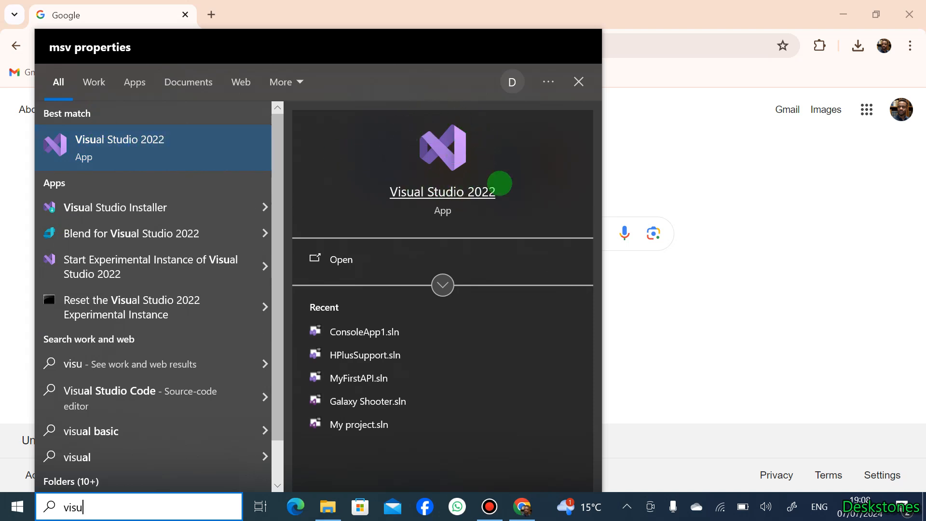
pyautogui.press('BackSpace')
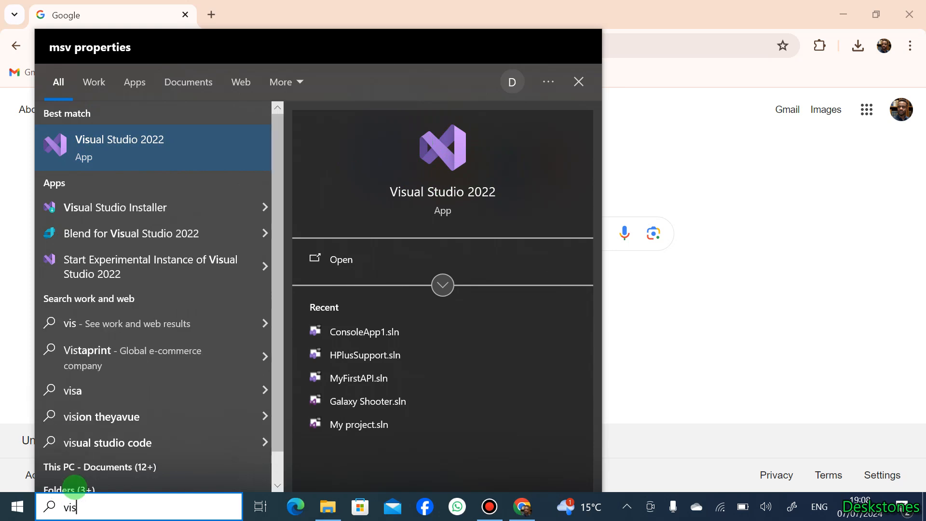
pyautogui.press('BackSpace')
pyautogui.press('BackSpace')
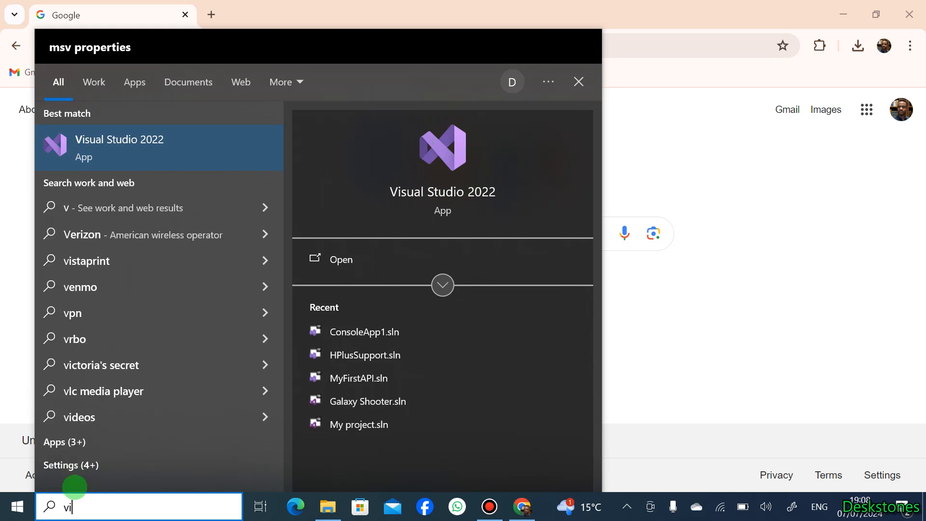
pyautogui.write('isual studio')
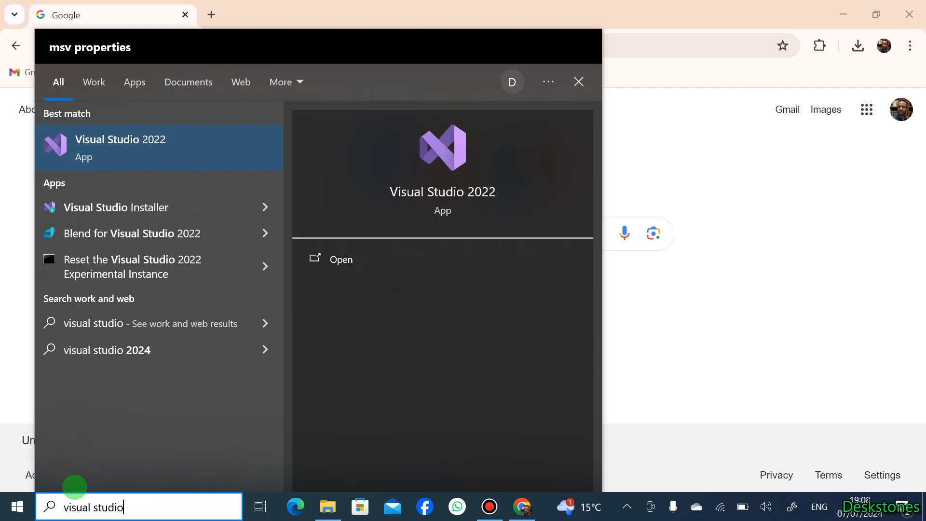
pyautogui.write(' code')
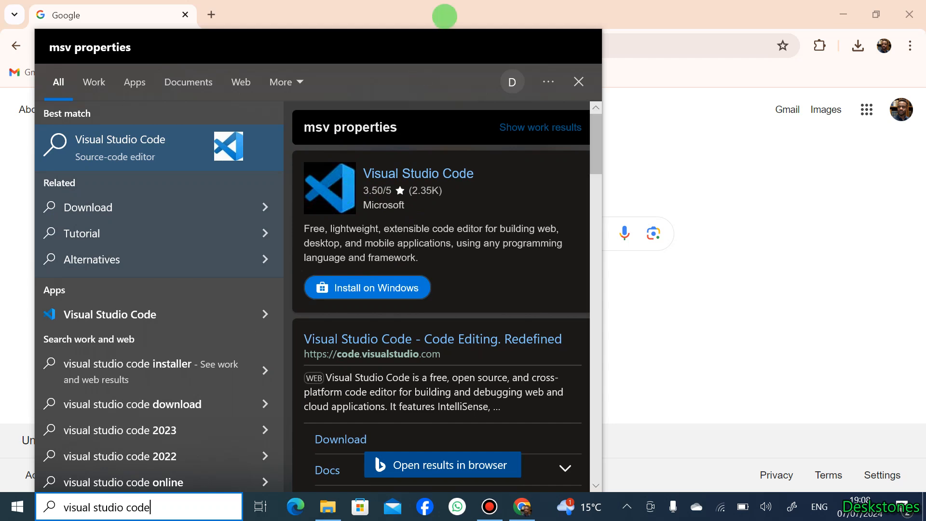
pyautogui.click(444, 16)
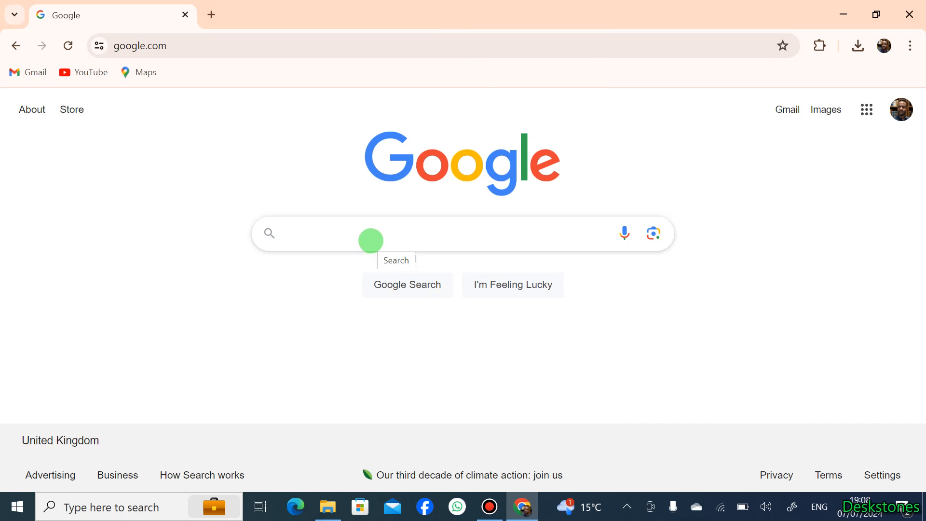
# Search the web for "download visual studio community" and open the Visual Studio 2022 Community Edition page
pyautogui.write('downl')
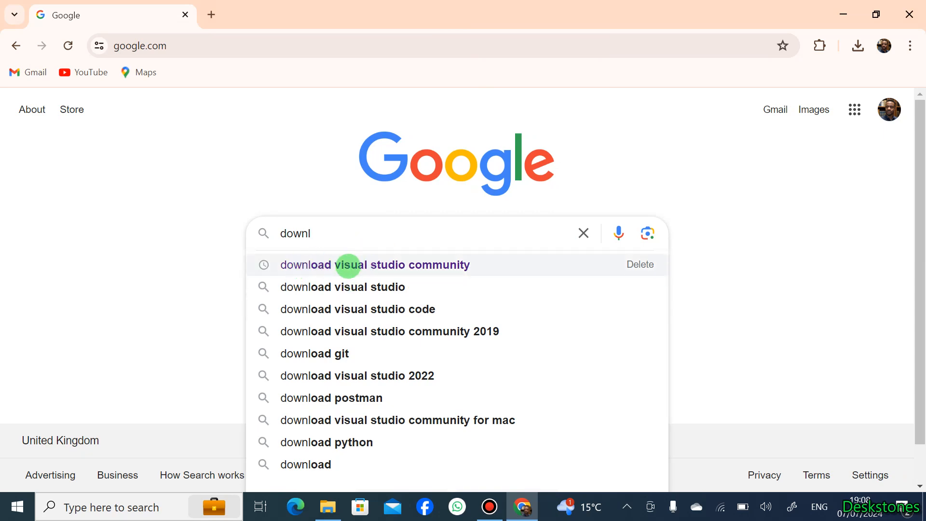
pyautogui.click(386, 265)
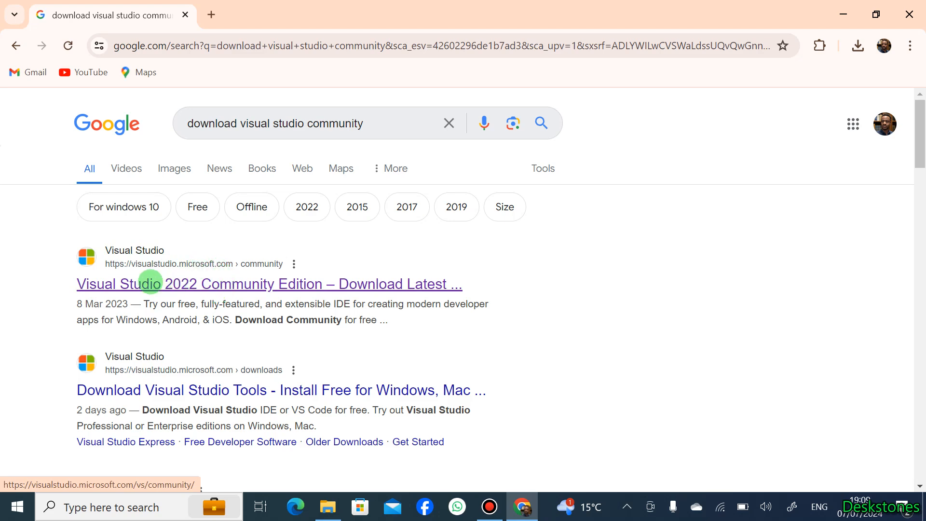
pyautogui.click(150, 283)
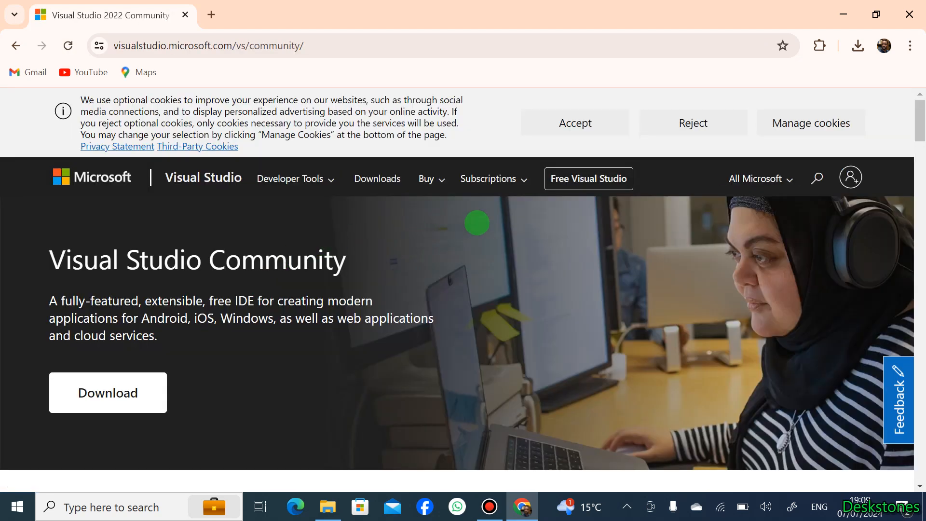
# Download the Visual Studio Community setup file from the Microsoft page
pyautogui.scroll(-3, 475, 222)
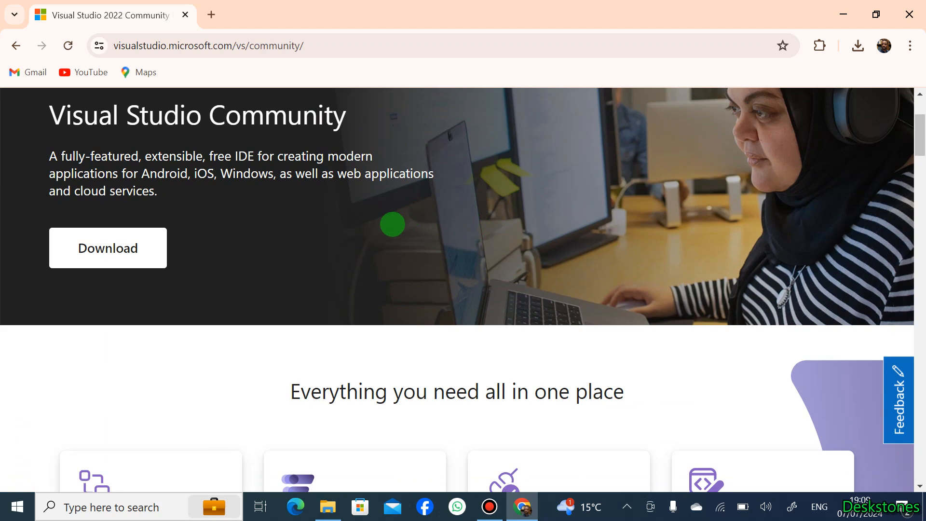
pyautogui.click(130, 260)
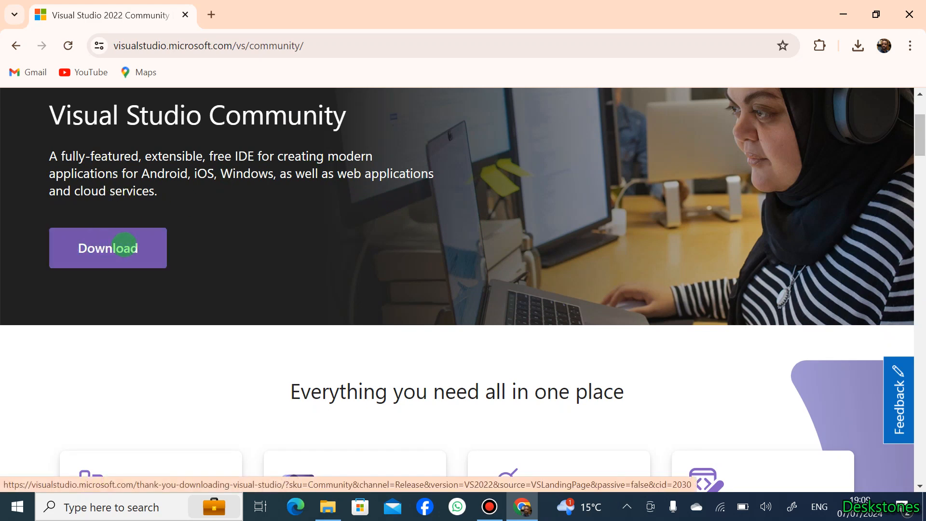
pyautogui.click(125, 246)
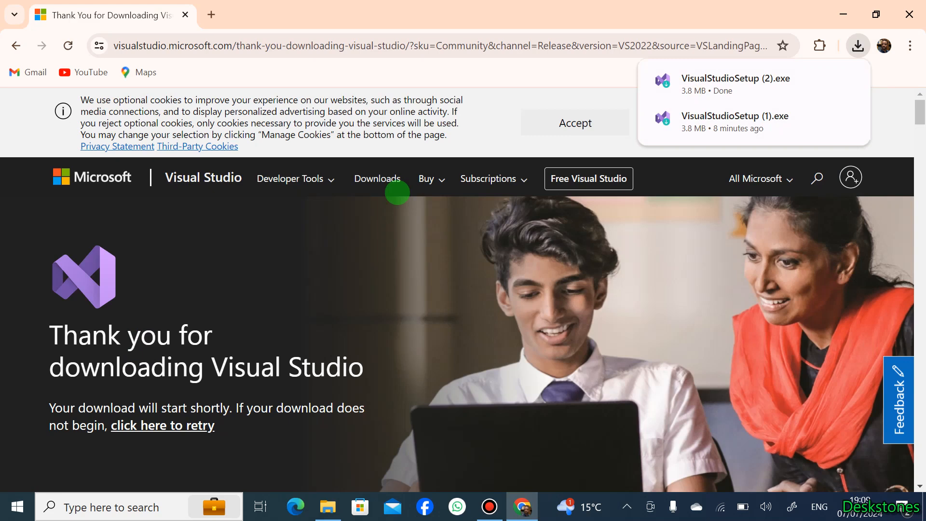
# Run the downloaded VisualStudioSetup (2) file from its folder and accept the terms to continue with the installer
pyautogui.moveTo(769, 84)
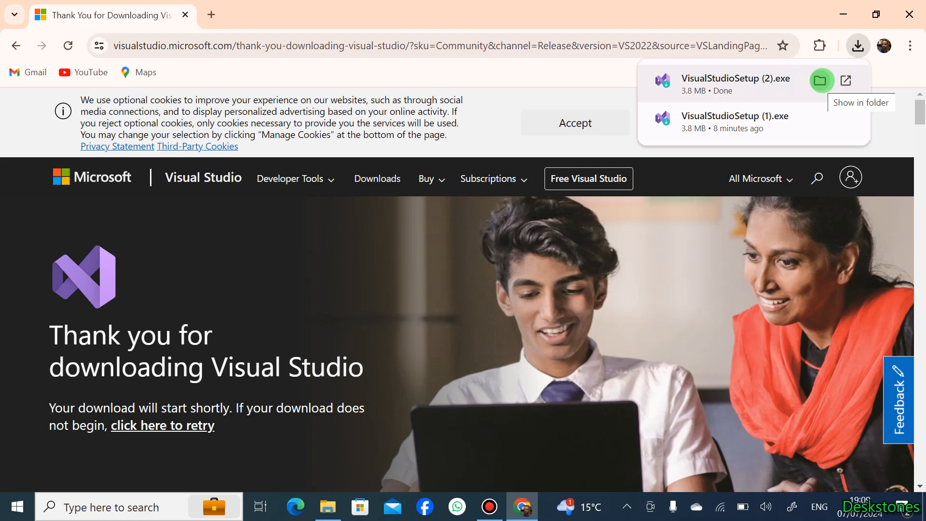
pyautogui.click(820, 81)
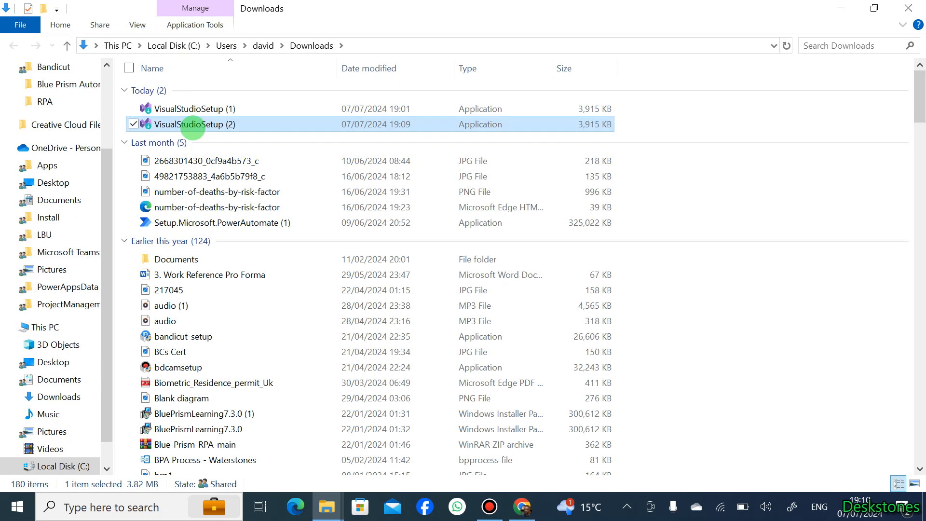
pyautogui.doubleClick(192, 126)
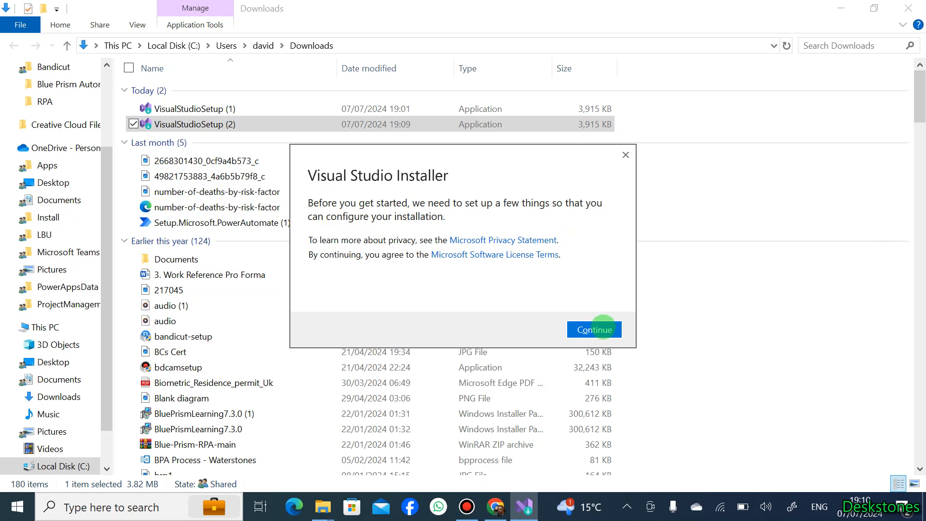
pyautogui.click(603, 328)
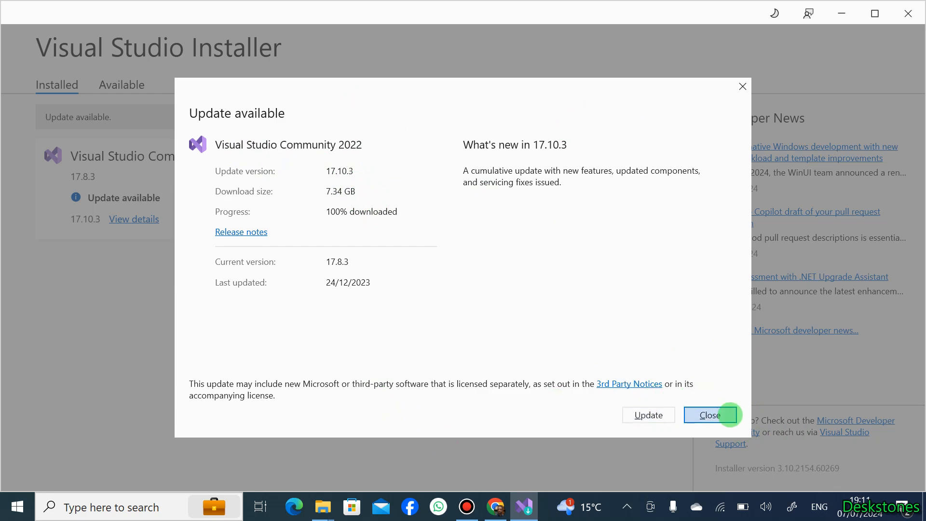
# Skip the available update and open the workload selection for modifying Visual Studio Community 2022
pyautogui.click(726, 414)
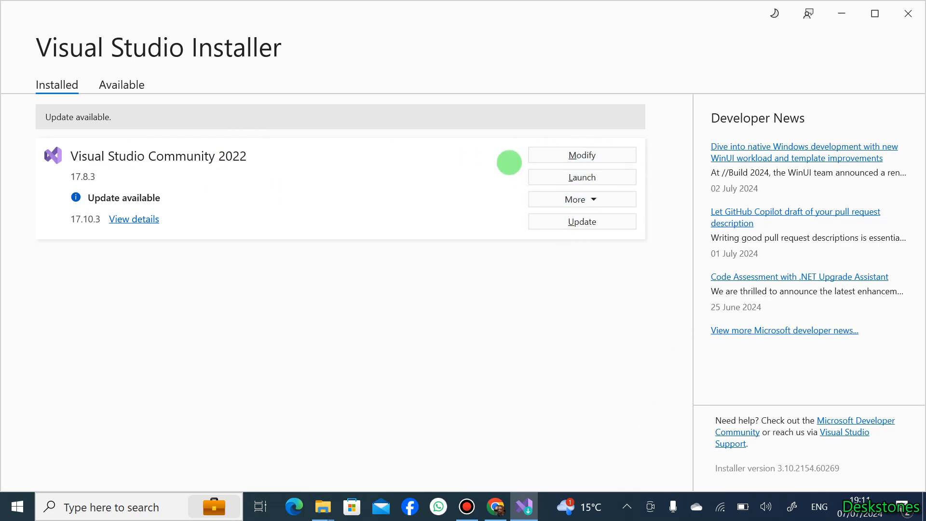
pyautogui.click(564, 153)
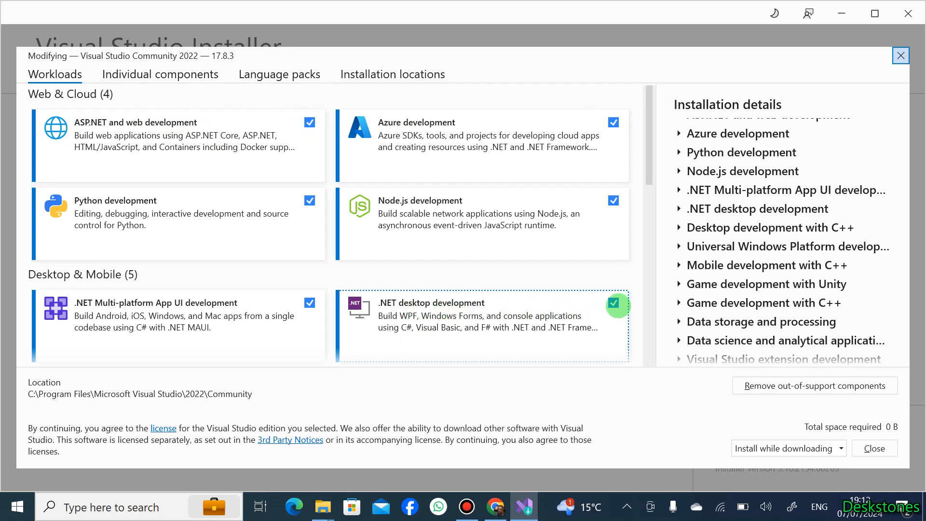
pyautogui.scroll(-3, 300, 228)
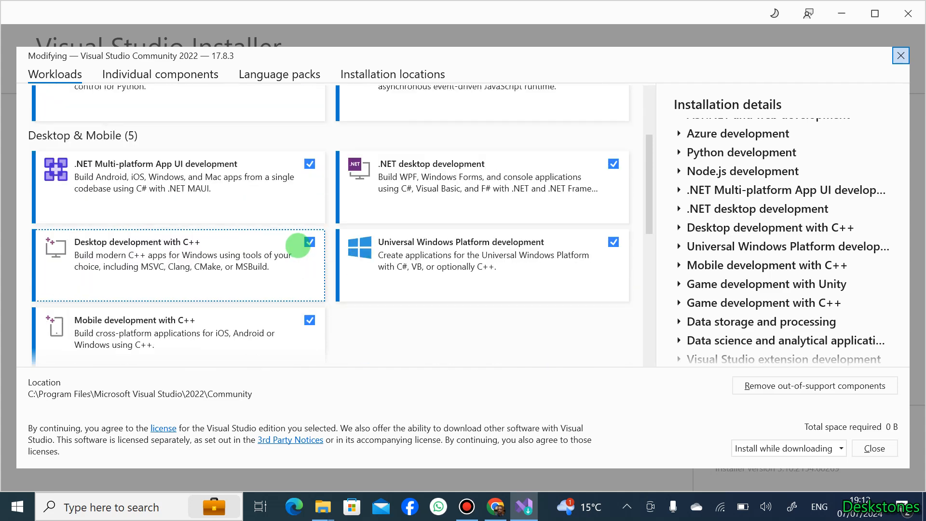
pyautogui.scroll(3, 298, 246)
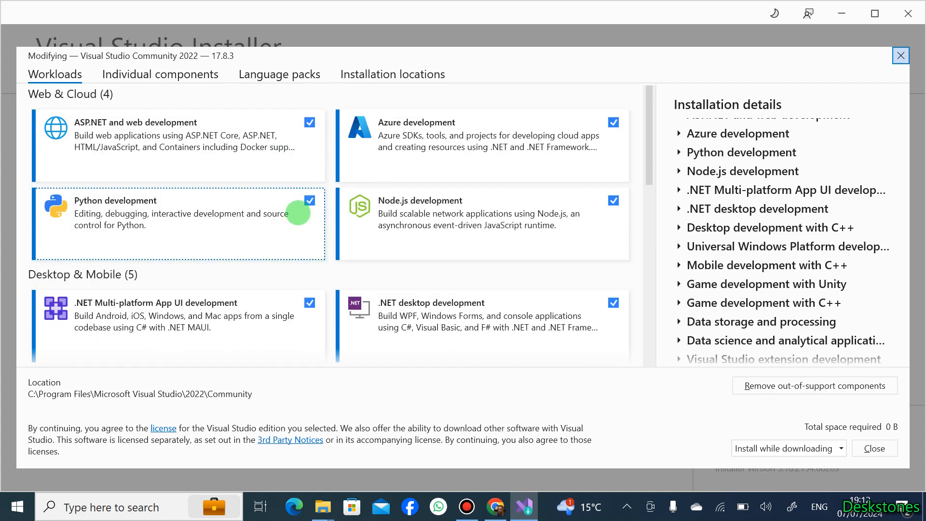
pyautogui.scroll(-4, 292, 219)
pyautogui.scroll(3, 291, 221)
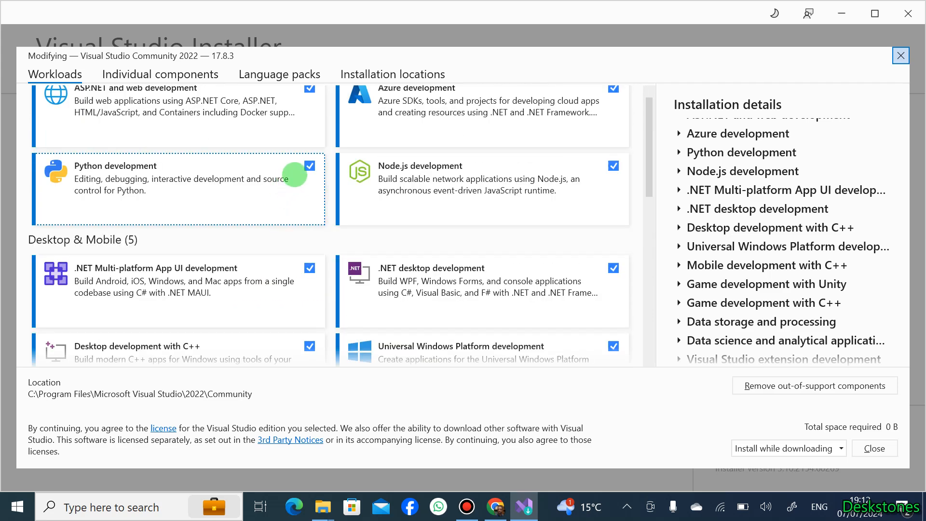
pyautogui.scroll(1, 296, 175)
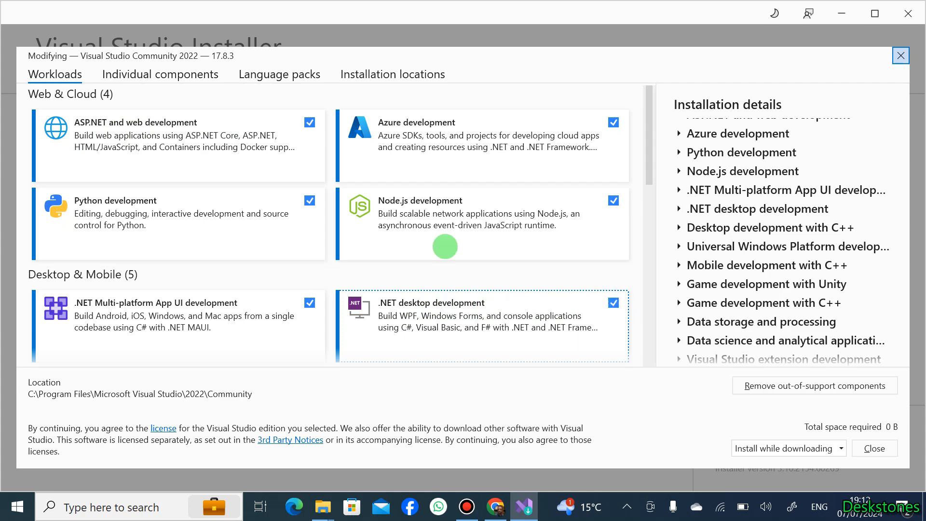
# Deselect the Python, .NET Multi-platform App UI, Node.js, Azure, Desktop C++, Mobile C++ and Universal Windows Platform development workloads
pyautogui.click(295, 194)
pyautogui.click(306, 303)
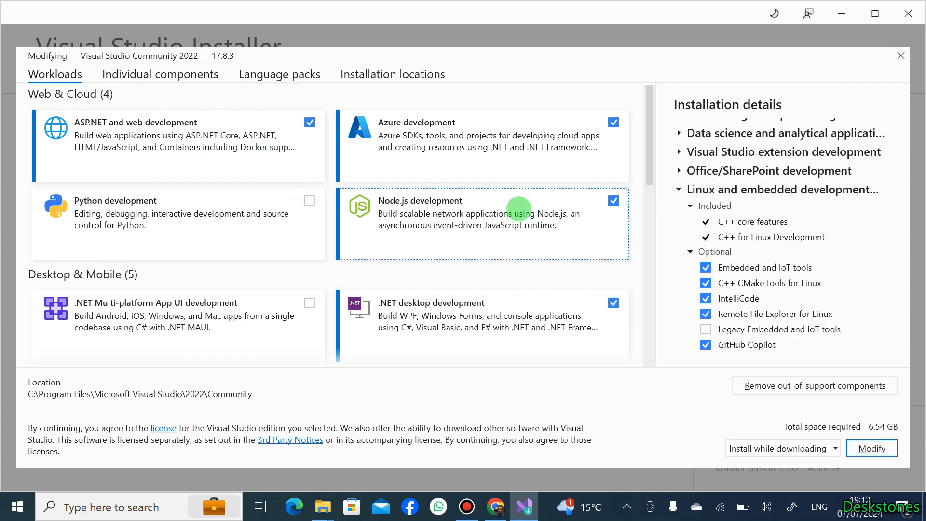
pyautogui.click(511, 210)
pyautogui.click(553, 152)
pyautogui.scroll(-3, 306, 241)
pyautogui.click(309, 242)
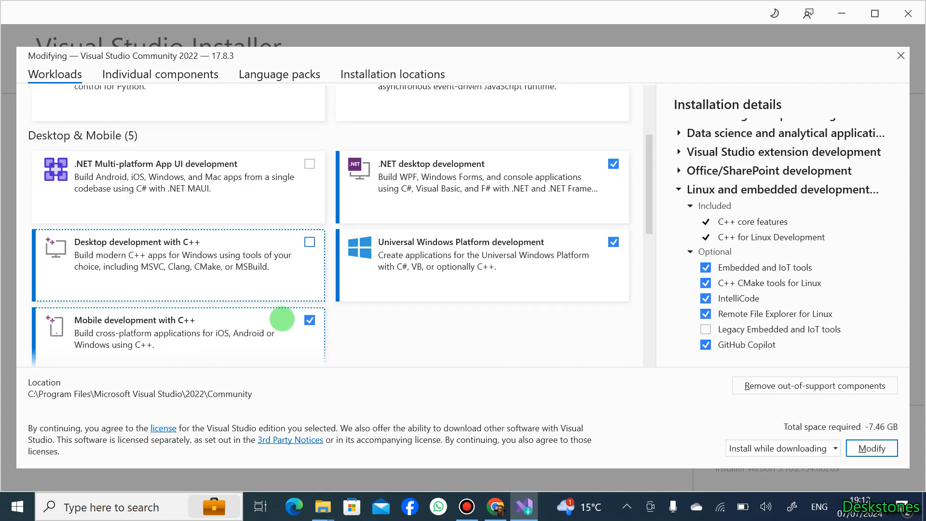
pyautogui.click(309, 320)
pyautogui.click(444, 248)
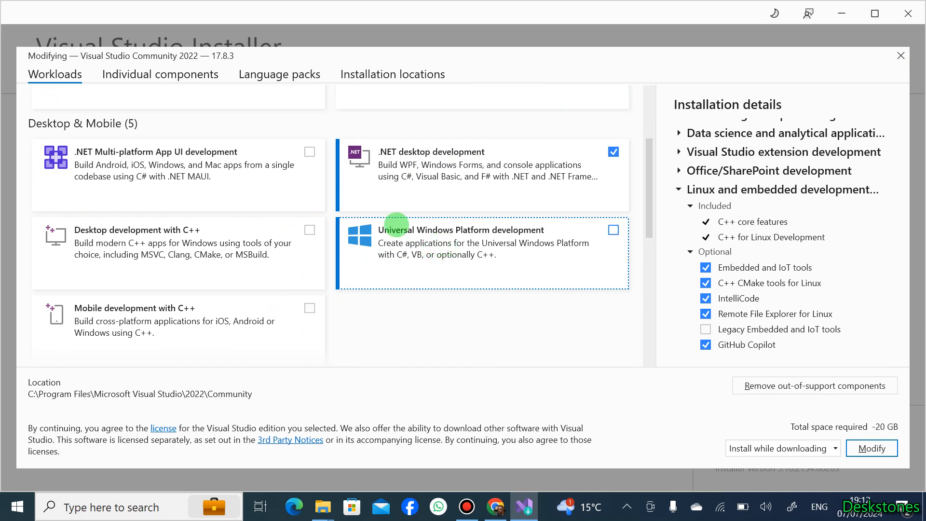
pyautogui.scroll(2, 451, 240)
pyautogui.scroll(1, 452, 239)
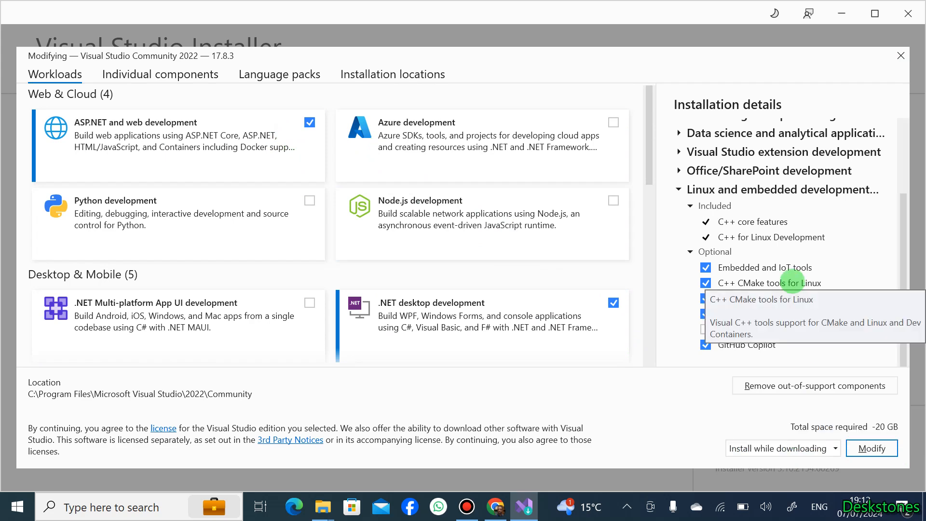
# Examine the available download and installation modes for the modification
pyautogui.click(835, 448)
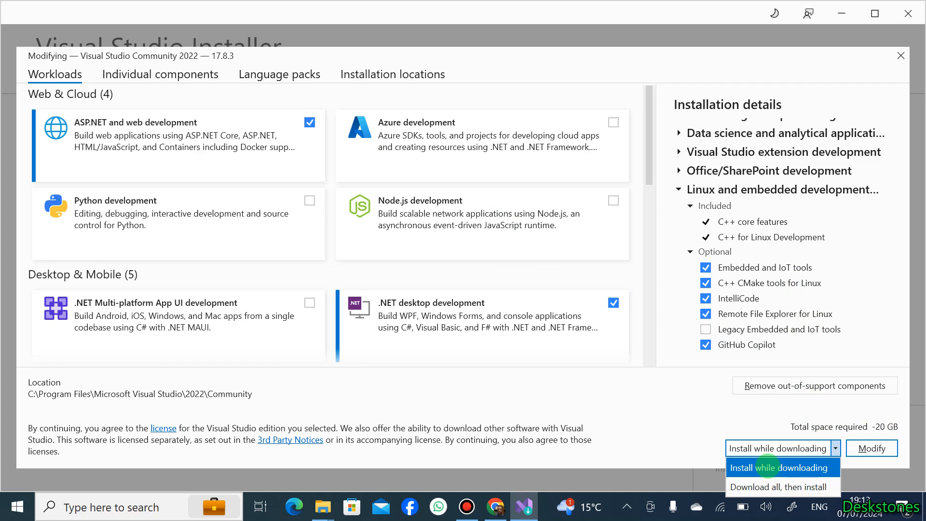
pyautogui.click(801, 413)
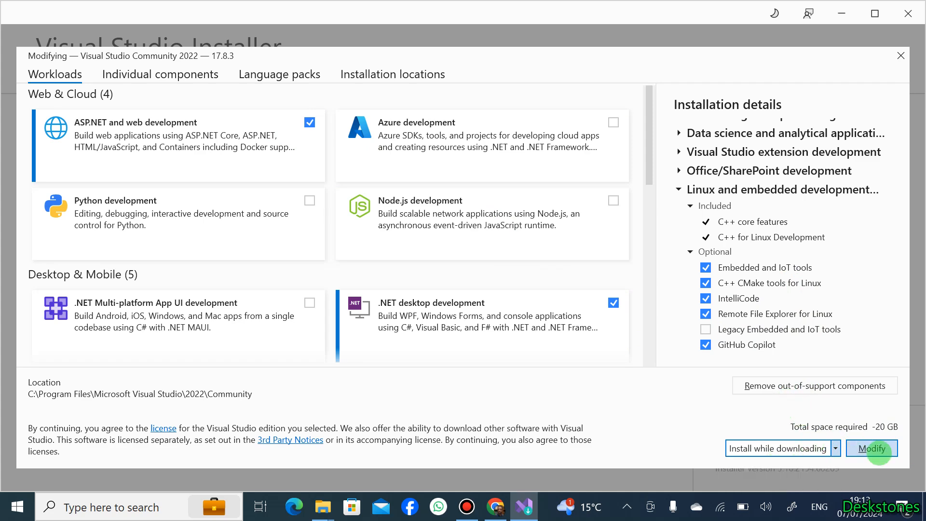